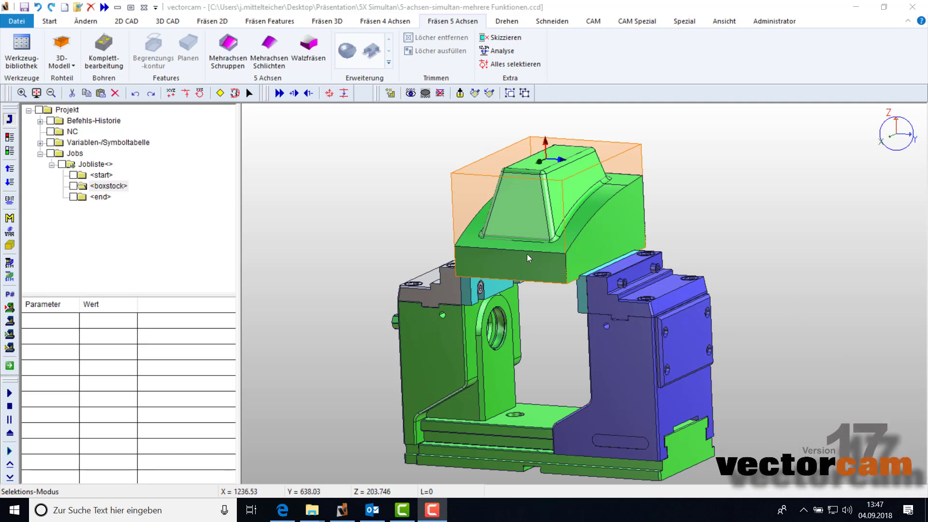
# Orbit the view to inspect the part on its fixture from frontal and oblique angles.
pyautogui.moveTo(526, 253)
pyautogui.mouseDown(button='middle')
pyautogui.moveTo(584, 225)
pyautogui.moveTo(450, 240)
pyautogui.mouseUp(button='middle')
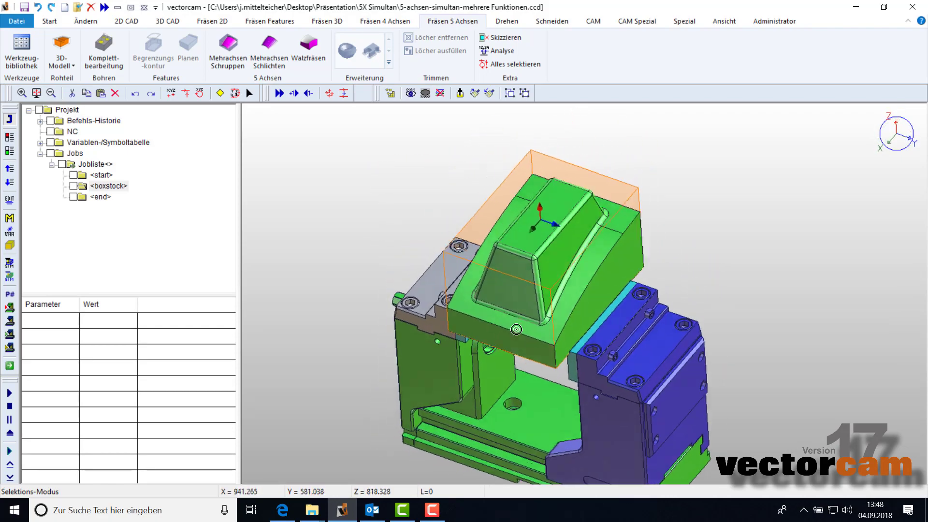
pyautogui.moveTo(449, 240); pyautogui.dragTo(531, 281, button='middle')
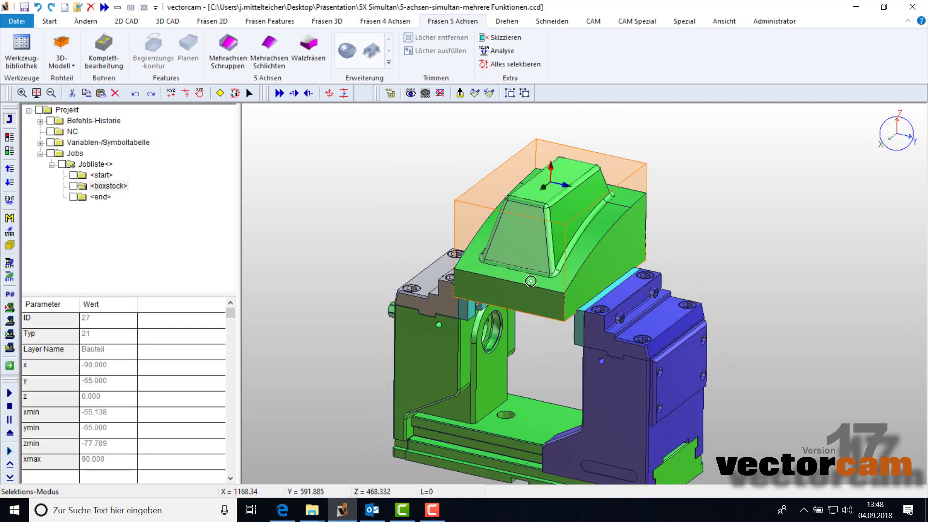
# Start a Mehrachsen Schruppen job using the Schaftfraeser 20 mm end mill, diameter 20.
pyautogui.click(232, 48)
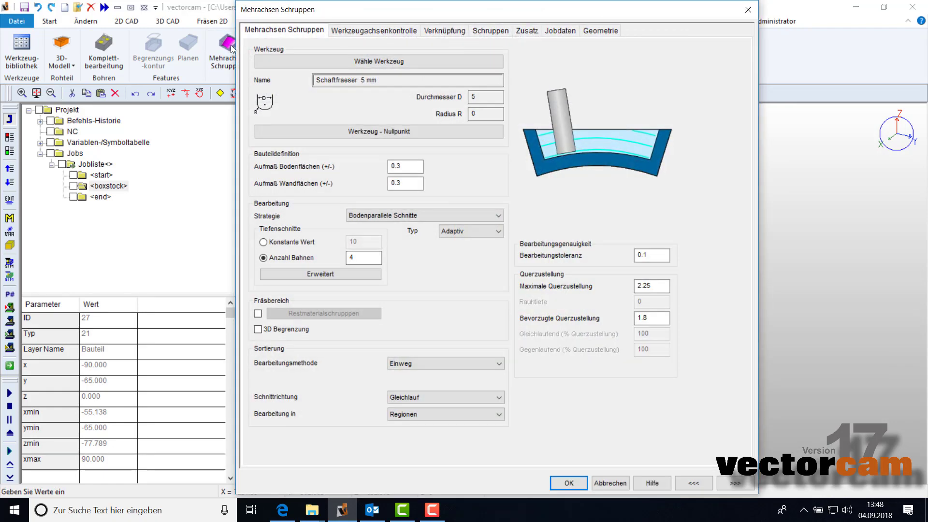
pyautogui.click(330, 62)
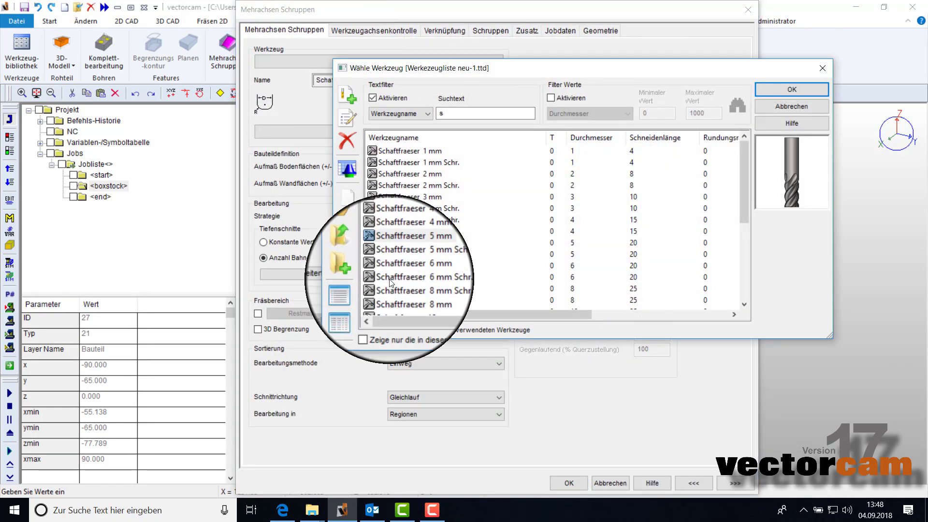
pyautogui.doubleClick(428, 208)
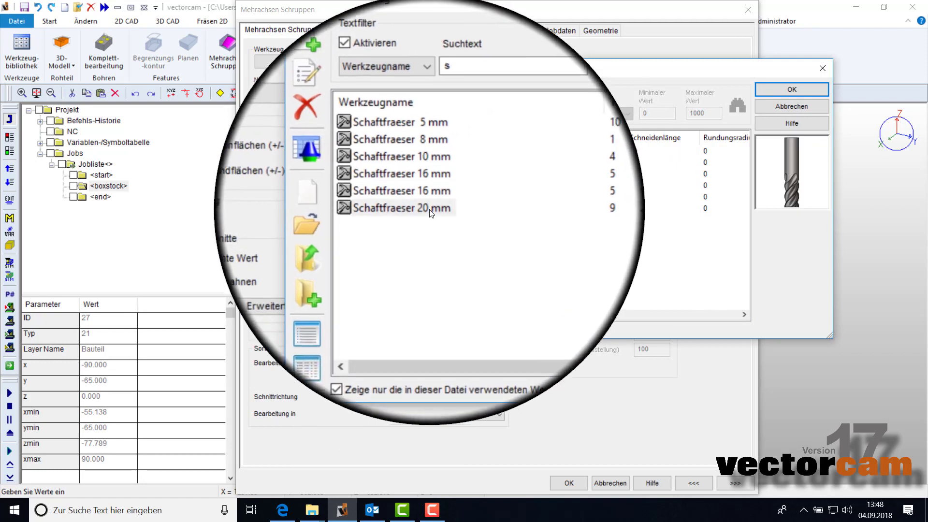
pyautogui.click(411, 166)
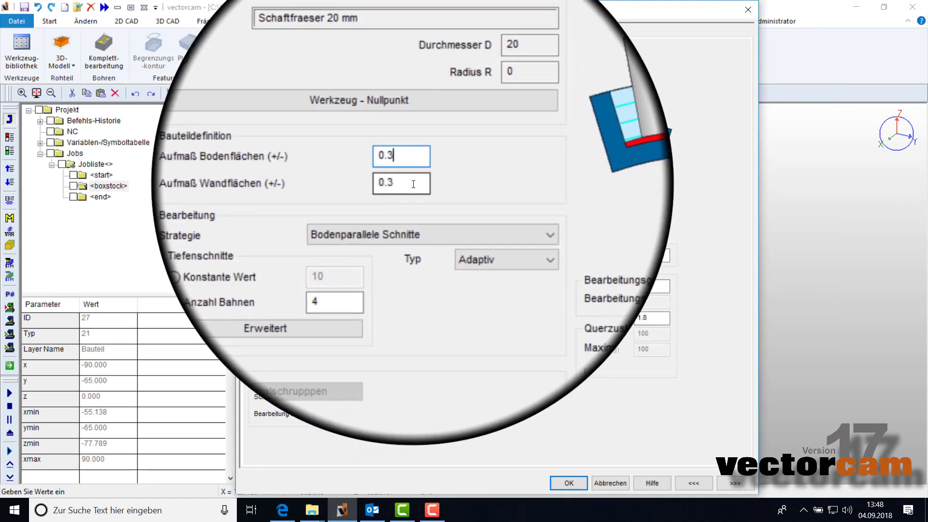
# Keep the 0.3 allowances and Bodenparallele Schnitte strategy, and set Anzahl Bahnen to 2.
pyautogui.click(413, 184)
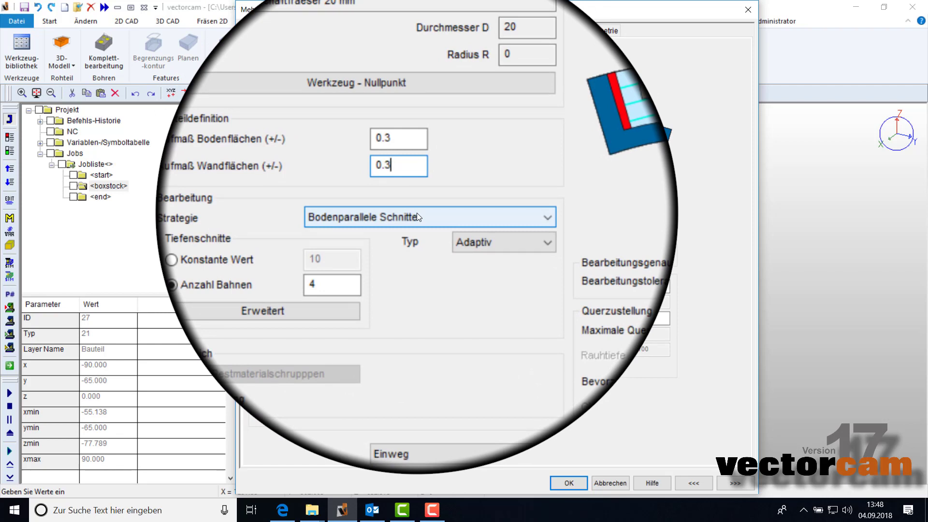
pyautogui.click(418, 217)
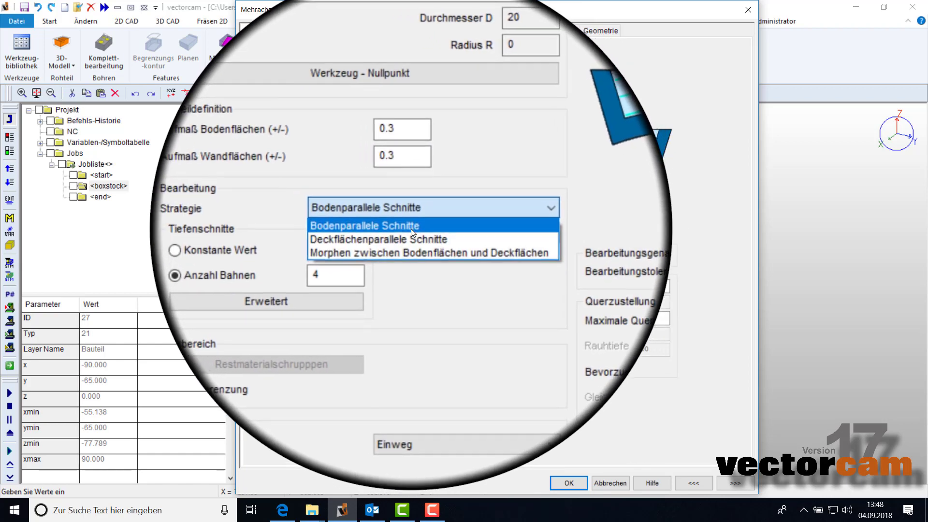
pyautogui.click(410, 228)
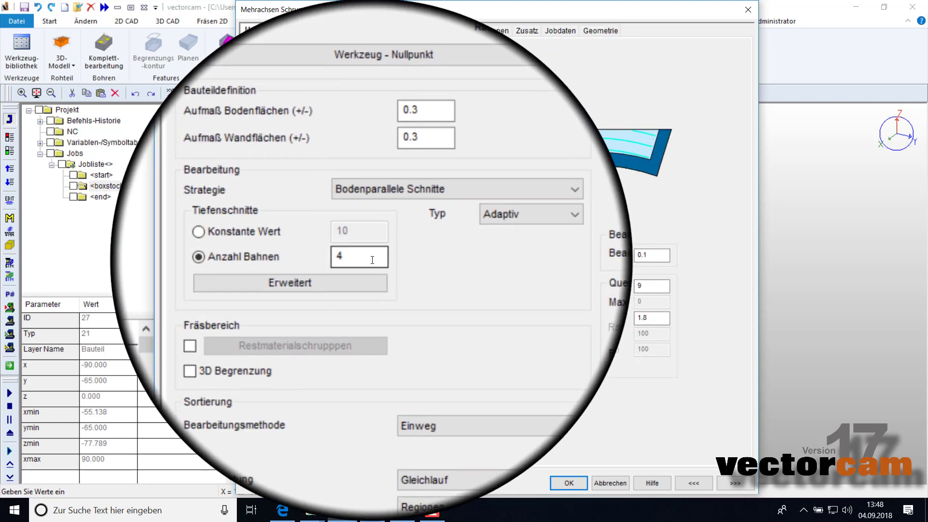
pyautogui.doubleClick(372, 260)
pyautogui.press('BackSpace')
pyautogui.write('2')
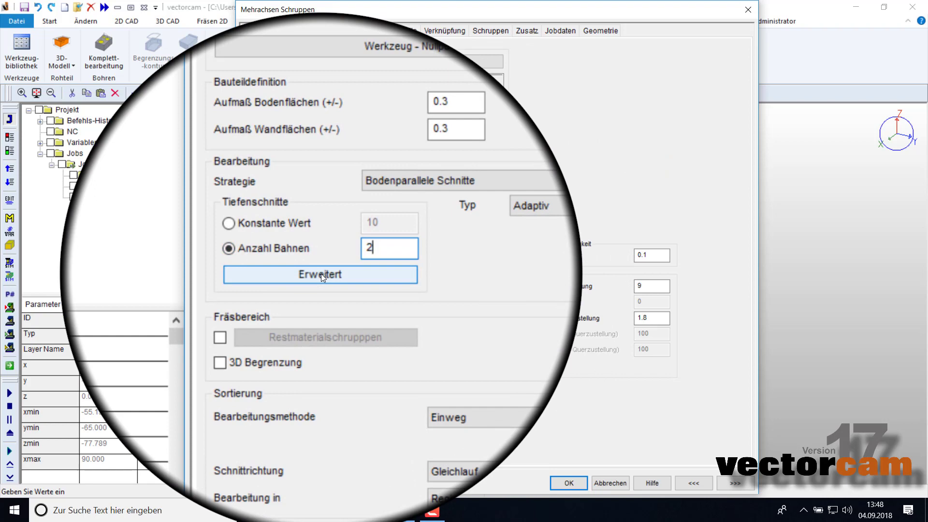
# Enable Zwischenschnitte in the advanced depth-cut options with 20 passes and confirm.
pyautogui.click(321, 274)
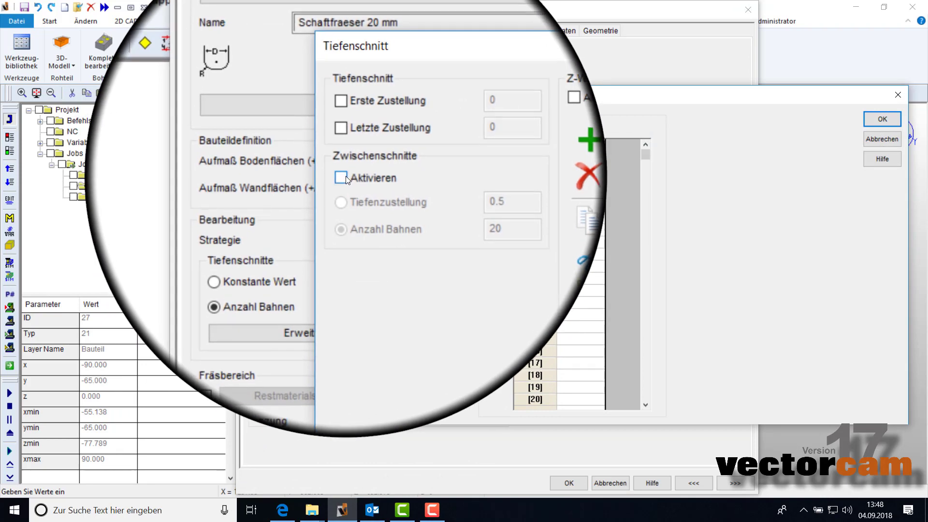
pyautogui.click(346, 176)
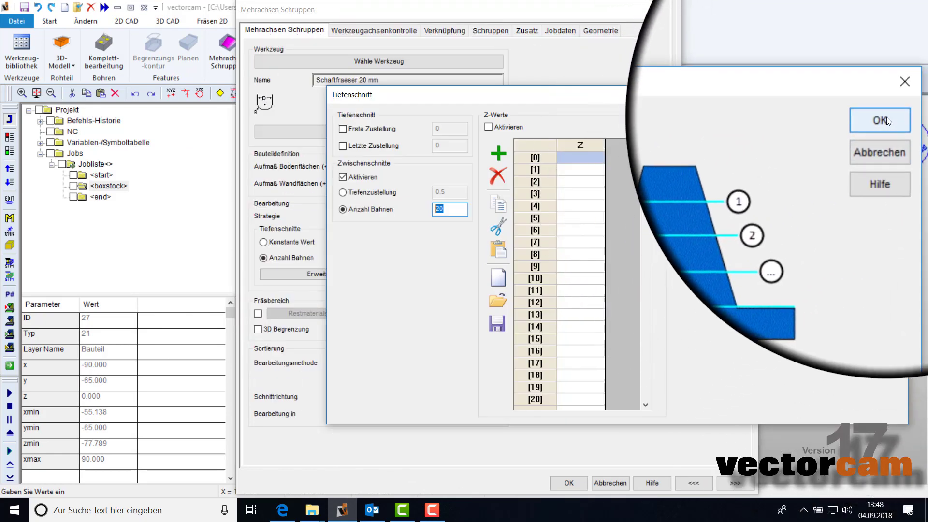
pyautogui.click(886, 120)
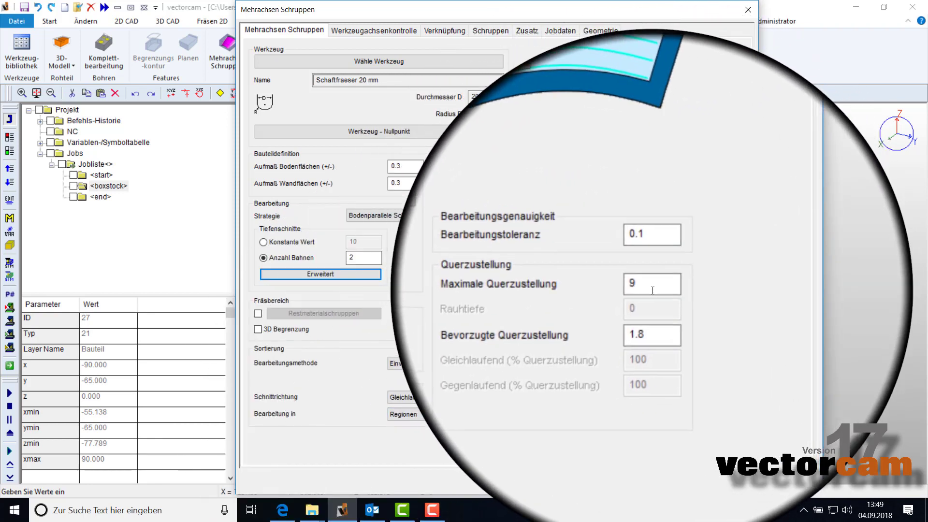
# Set Maximale Querzustellung to 3 and Bevorzugte Querzustellung to 2.4.
pyautogui.doubleClick(648, 300)
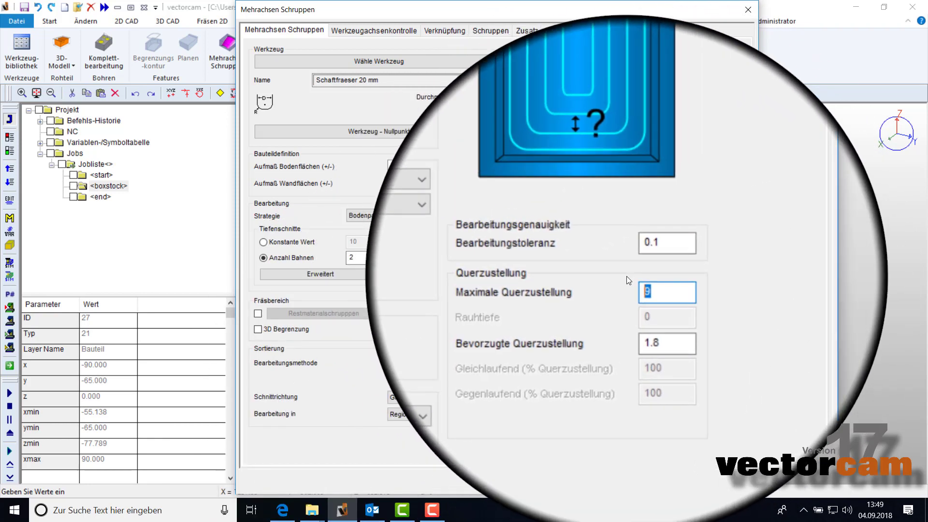
pyautogui.write('3')
pyautogui.doubleClick(664, 343)
pyautogui.write('2.4')
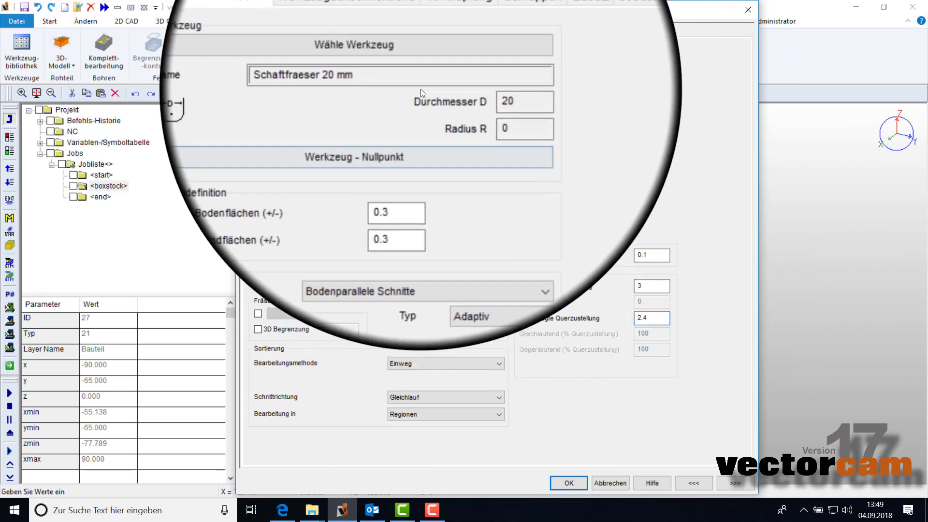
pyautogui.click(379, 27)
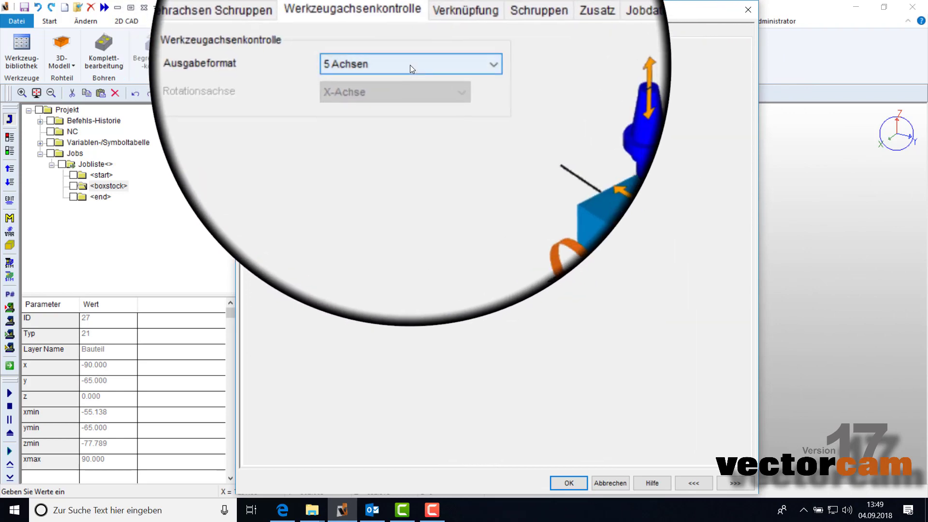
pyautogui.click(413, 66)
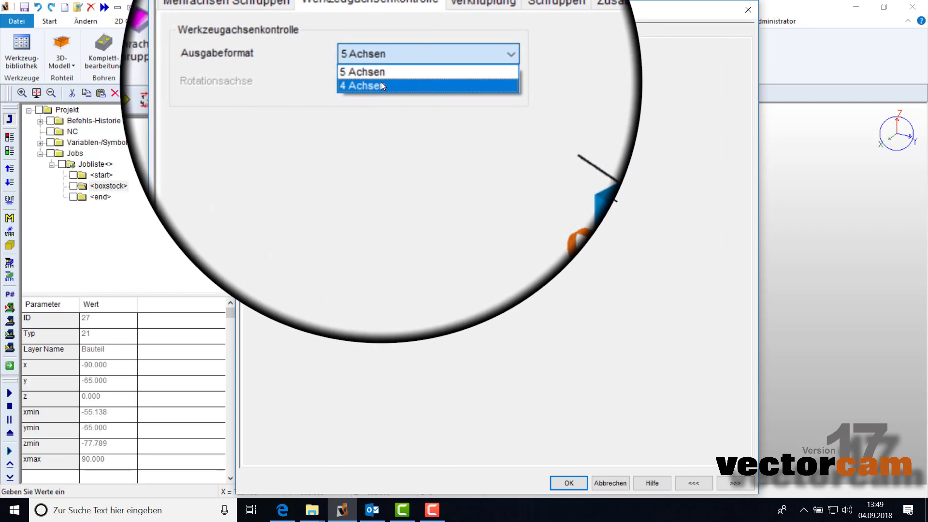
pyautogui.click(376, 73)
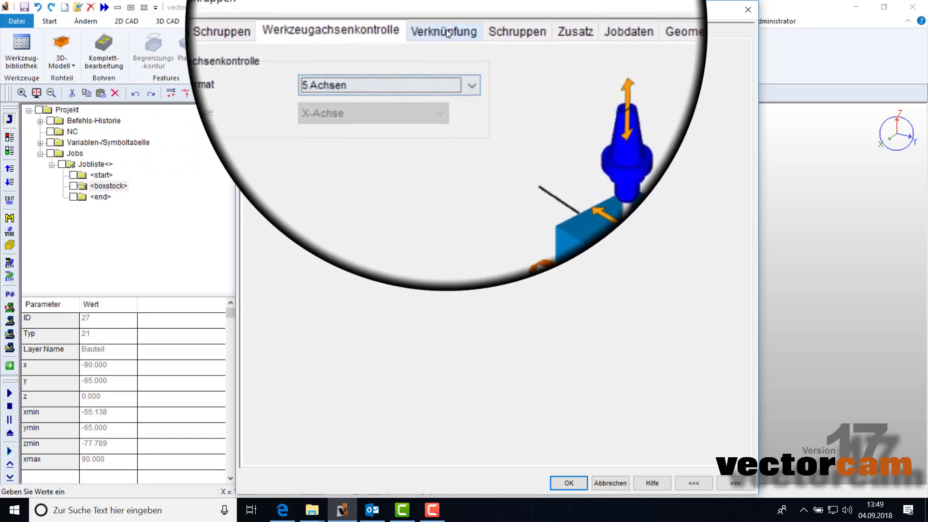
# Show the Verknüpfung settings: Gesamtanfahrabstand approach and retract, Direkt between regions.
pyautogui.click(446, 30)
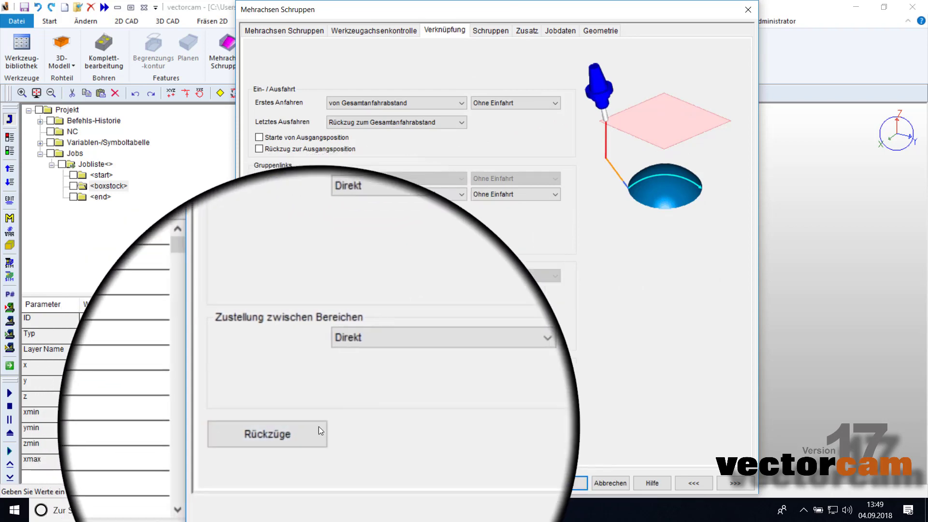
# Set Gesamtanfahrabstand and Inkrementale Sicherheitsebene both to 20 in the retract settings.
pyautogui.click(299, 430)
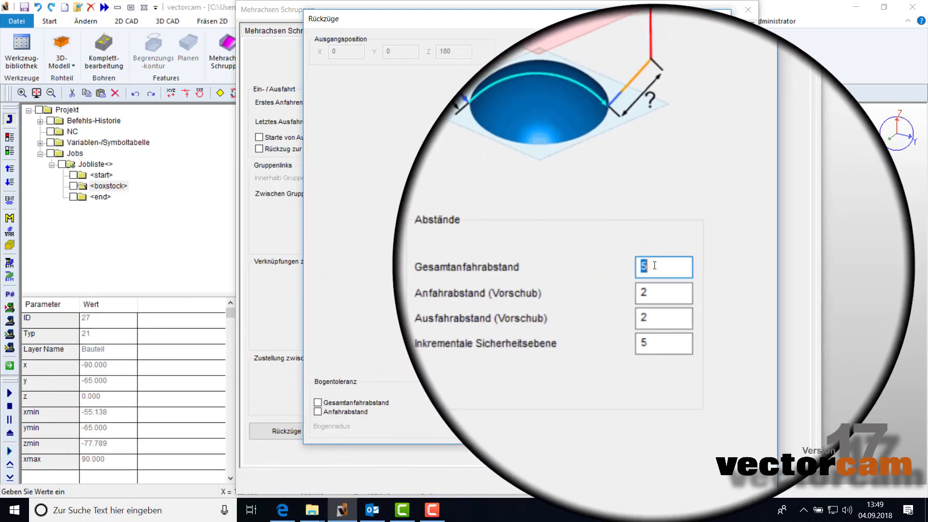
pyautogui.write('20')
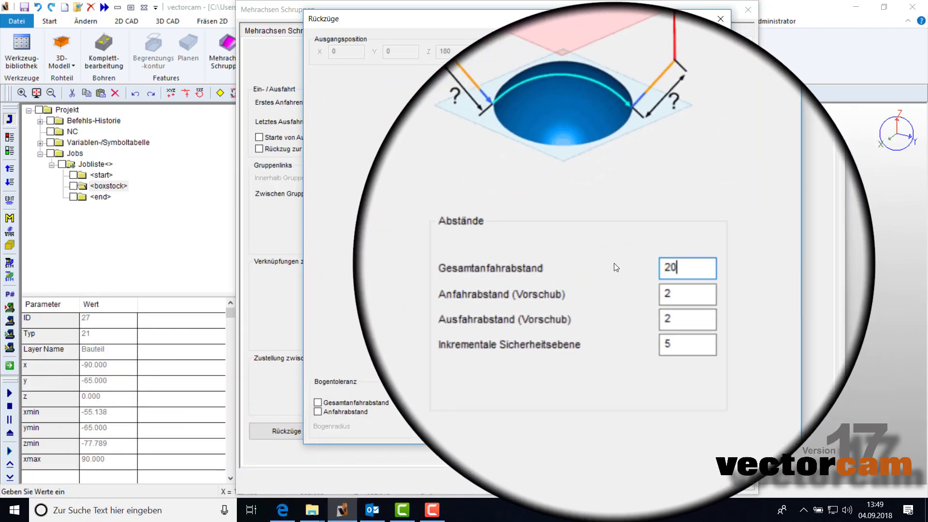
pyautogui.press('Tab')
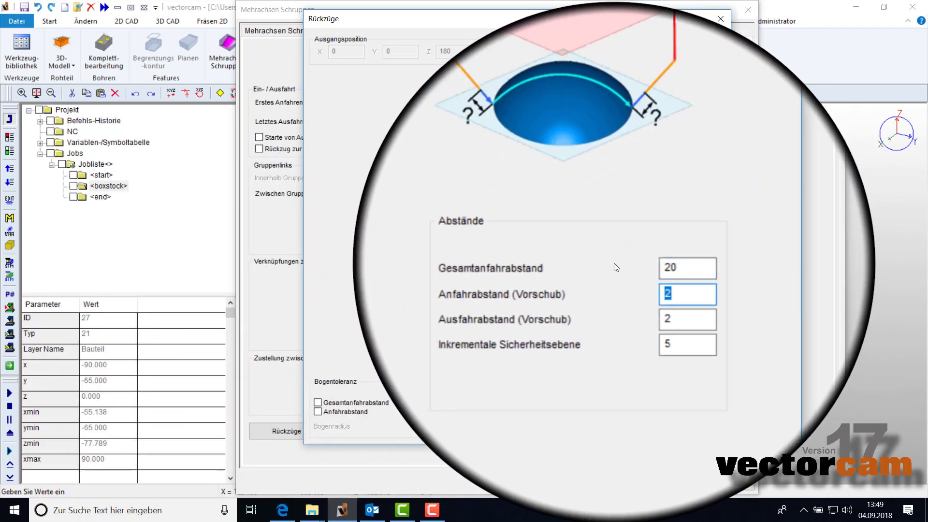
pyautogui.press('Tab')
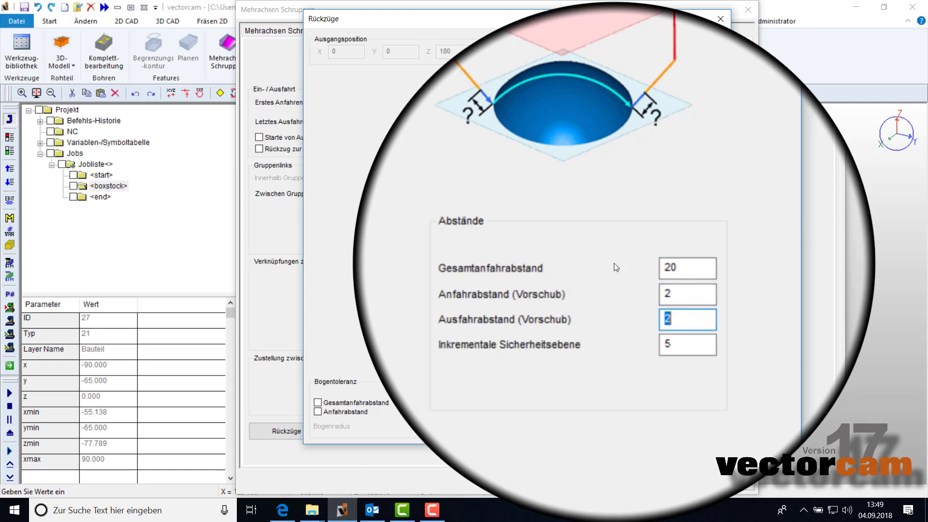
pyautogui.press('Tab')
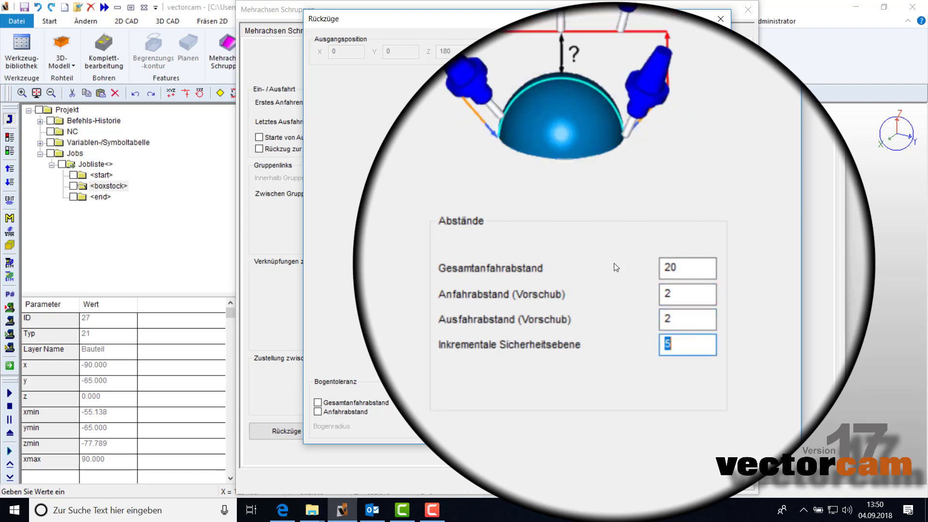
pyautogui.write('20')
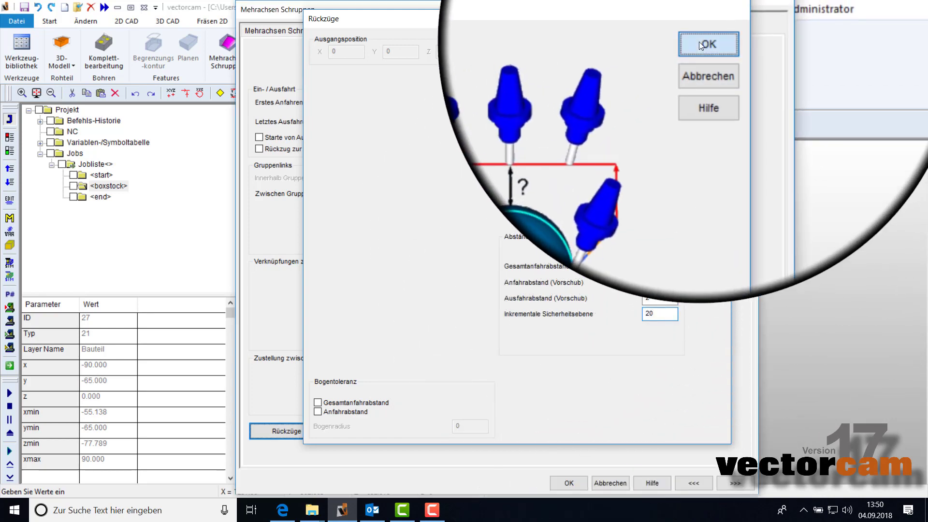
pyautogui.click(699, 42)
# On the Schruppen tab, keep safety distance 1 and switch-over 100, and enable Einfahrt mit Bogen.
pyautogui.click(495, 29)
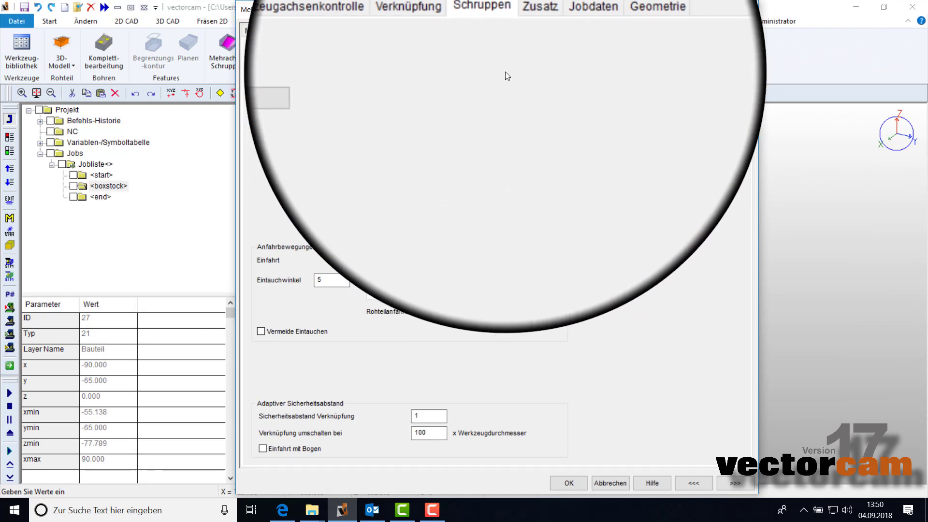
pyautogui.click(435, 416)
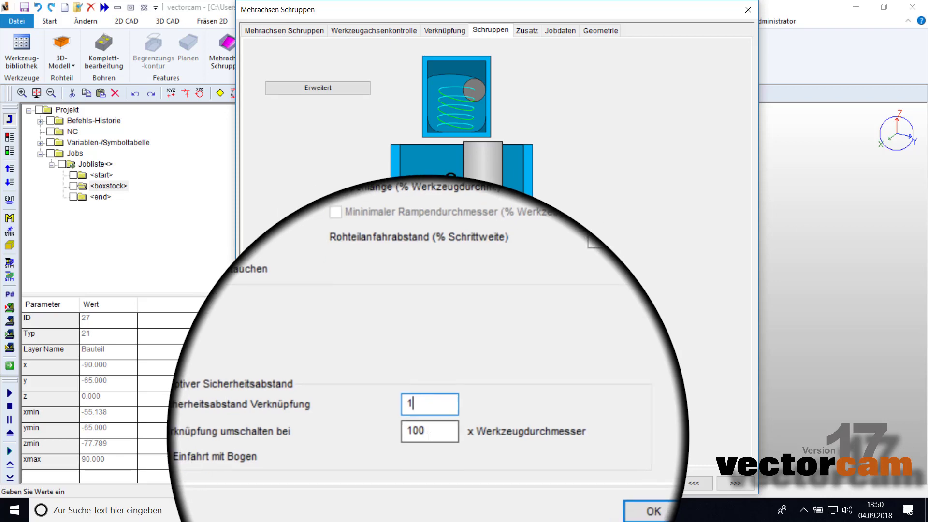
pyautogui.click(430, 433)
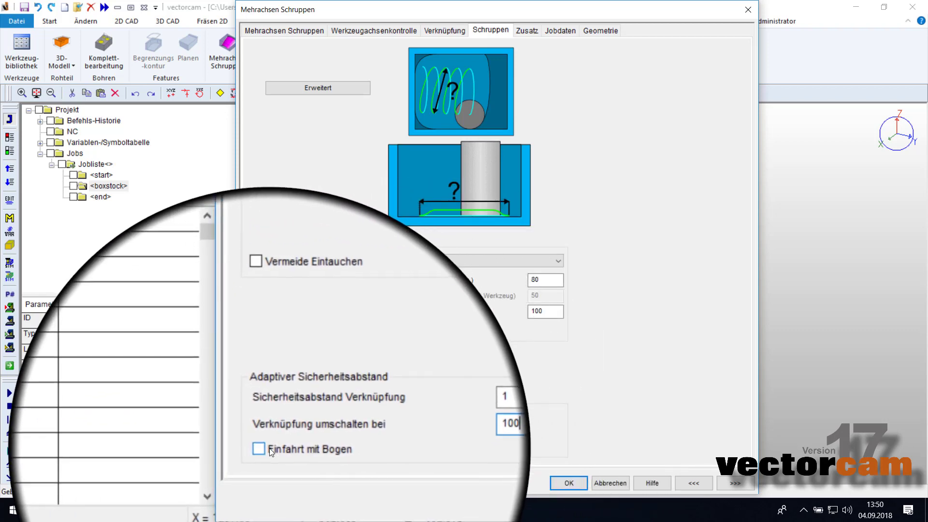
pyautogui.click(264, 447)
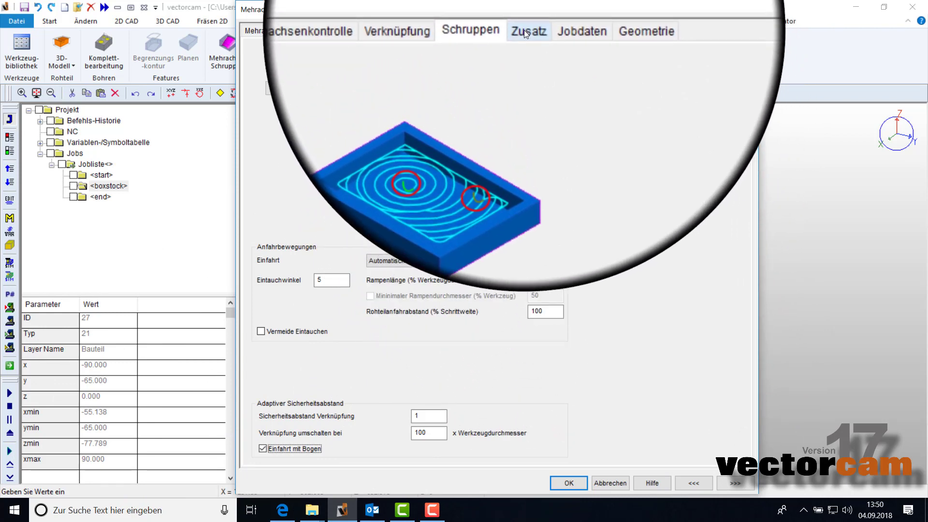
# Review the Zusatz and Jobdaten tabs, then begin picking Bodenflächen on the Geometrie page.
pyautogui.click(525, 32)
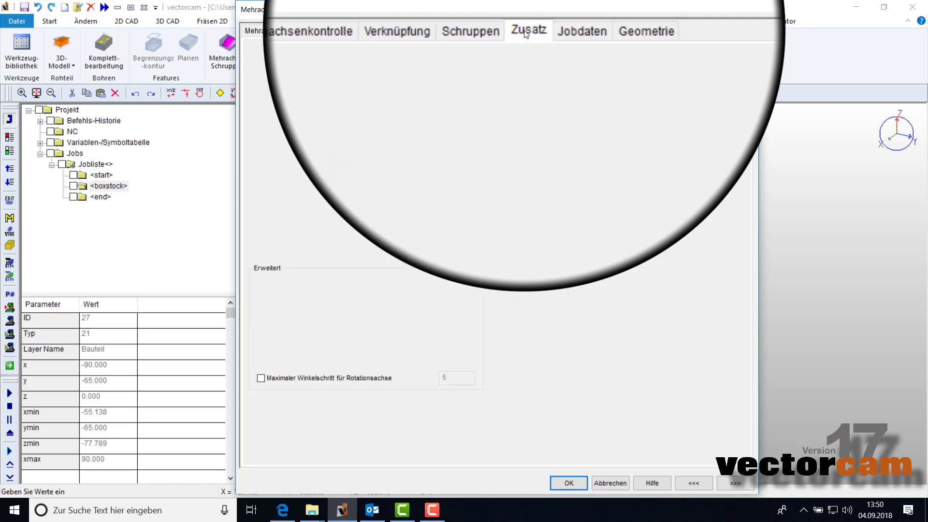
pyautogui.click(569, 32)
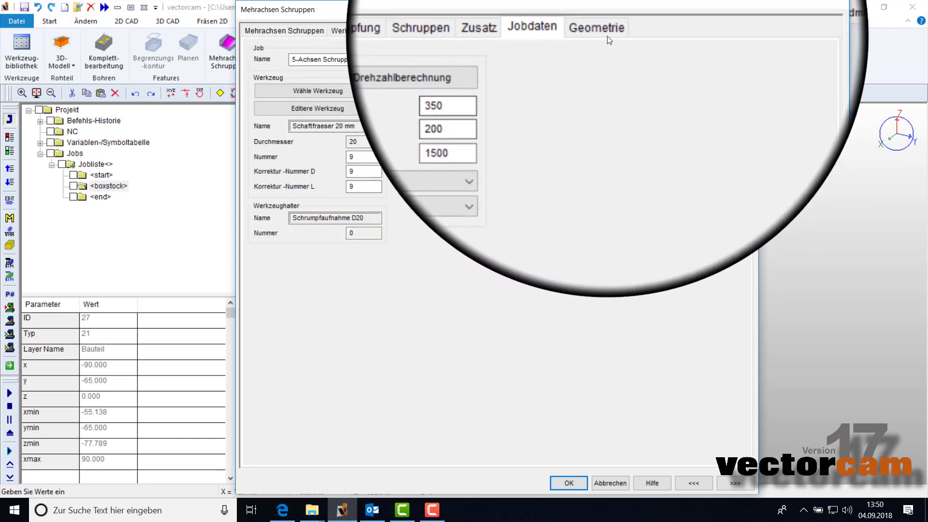
pyautogui.click(606, 27)
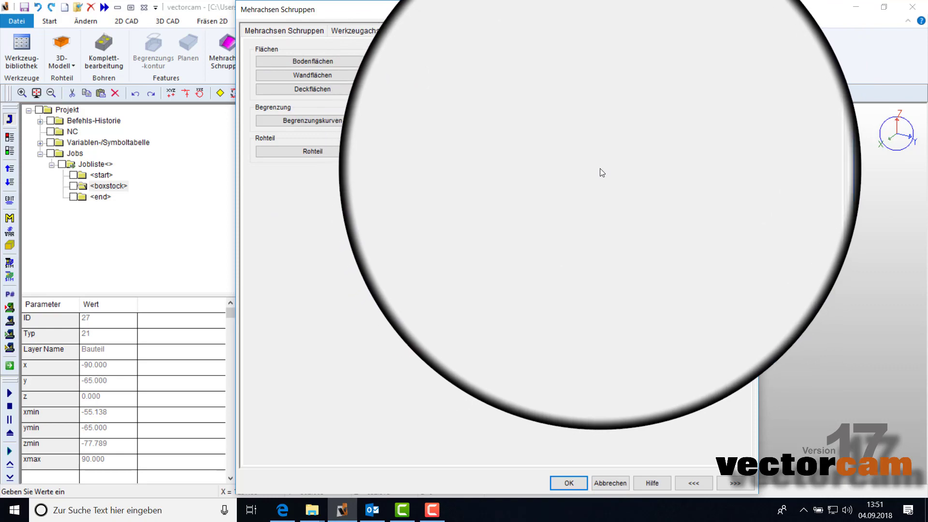
pyautogui.click(364, 64)
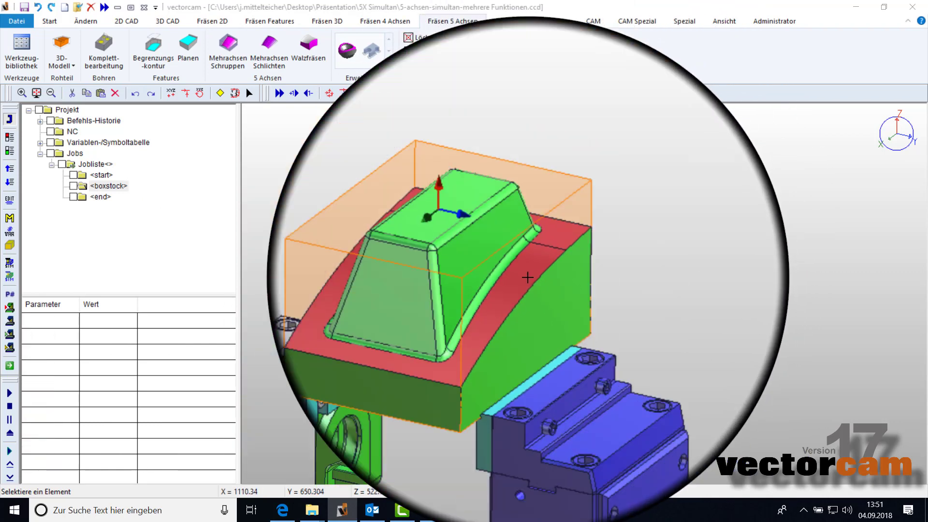
# Pick the floor face, wall faces and orange stock box, then calculate the T9 roughing toolpath.
pyautogui.click(523, 270)
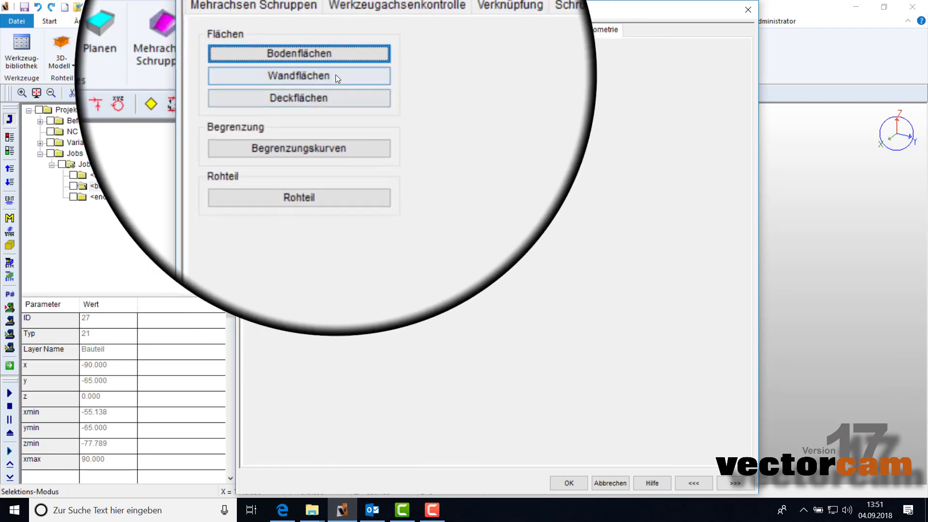
pyautogui.click(336, 77)
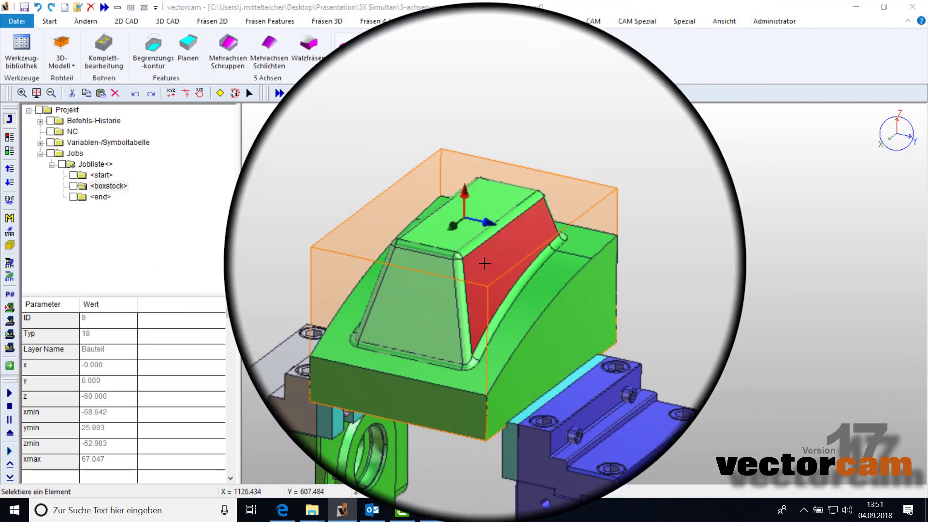
pyautogui.click(484, 263)
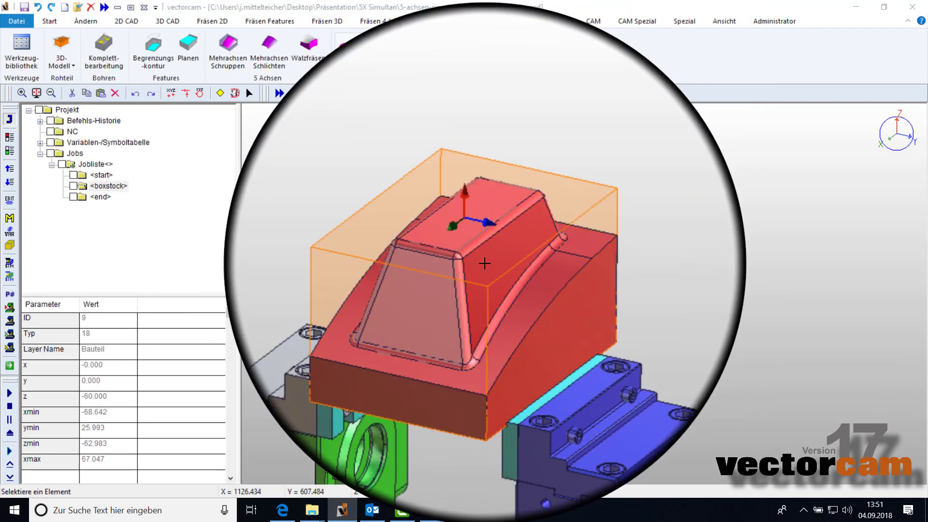
pyautogui.rightClick(484, 263)
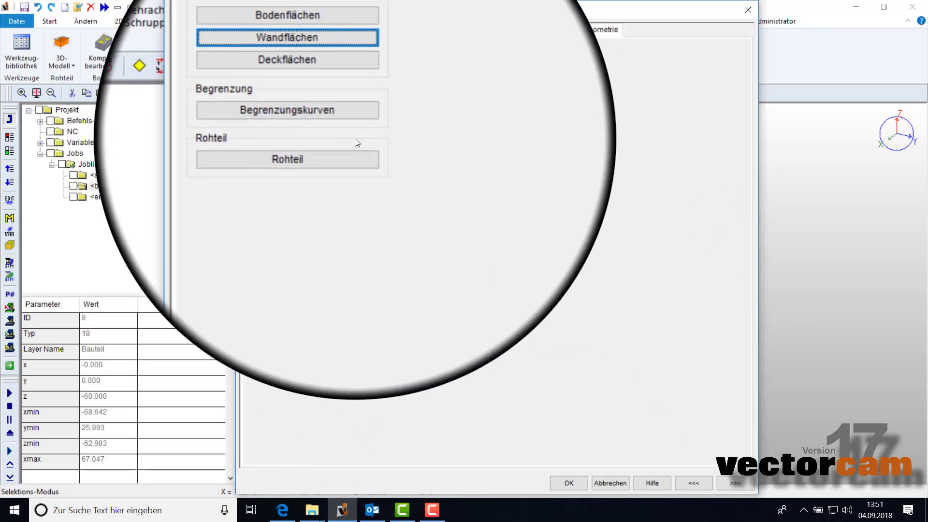
pyautogui.click(348, 151)
pyautogui.click(483, 198)
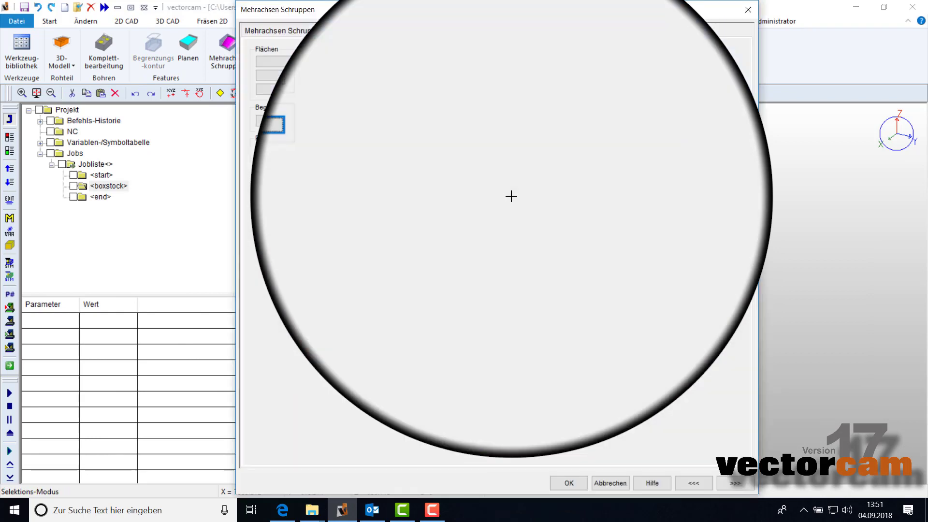
pyautogui.click(573, 477)
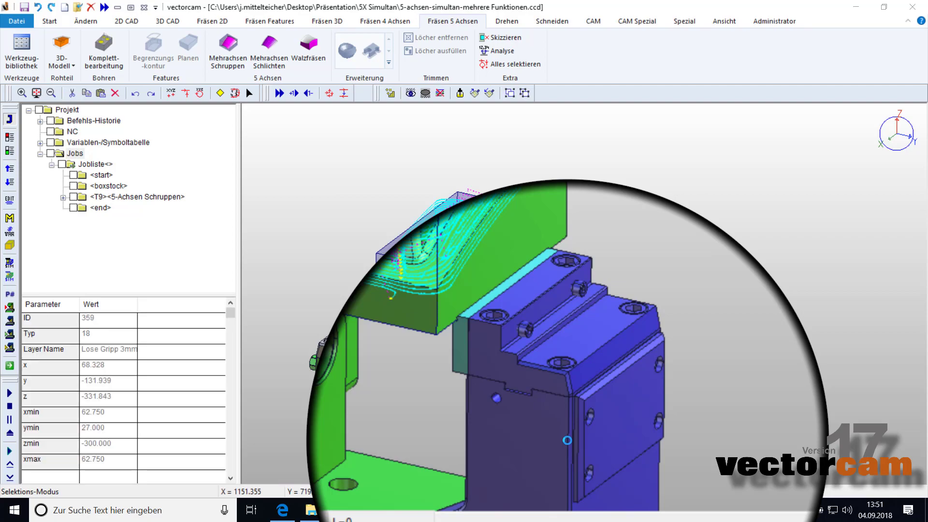
pyautogui.scroll(2, 532, 410)
pyautogui.scroll(3, 456, 321)
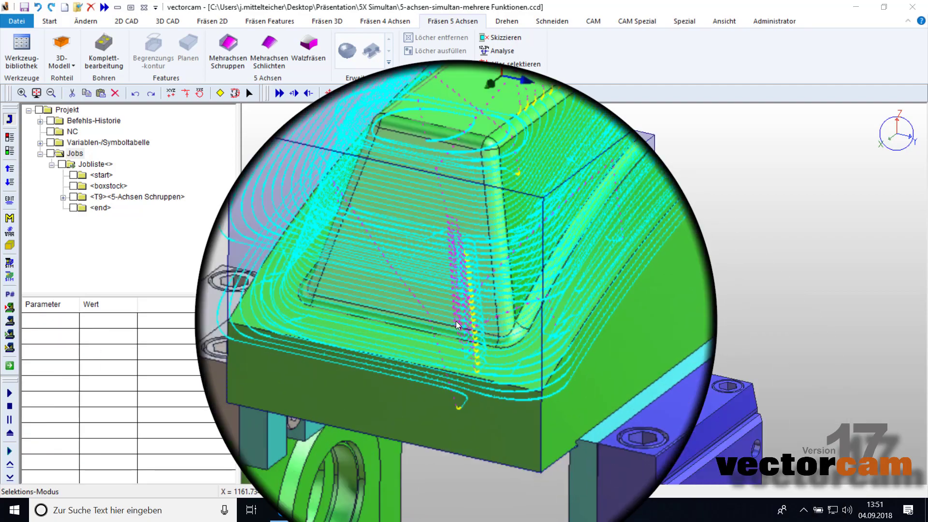
pyautogui.scroll(3, 457, 324)
pyautogui.scroll(3, 477, 346)
pyautogui.scroll(3, 407, 358)
pyautogui.scroll(3, 411, 341)
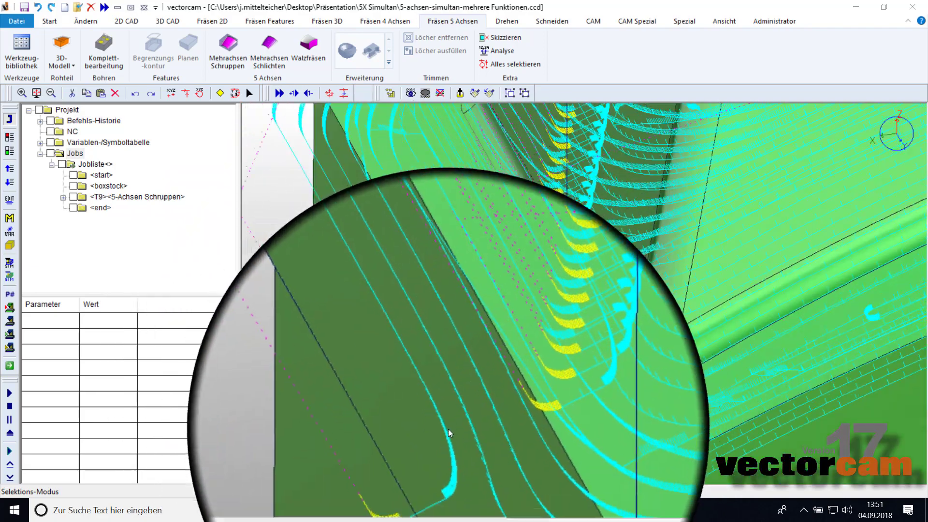
pyautogui.scroll(3, 414, 323)
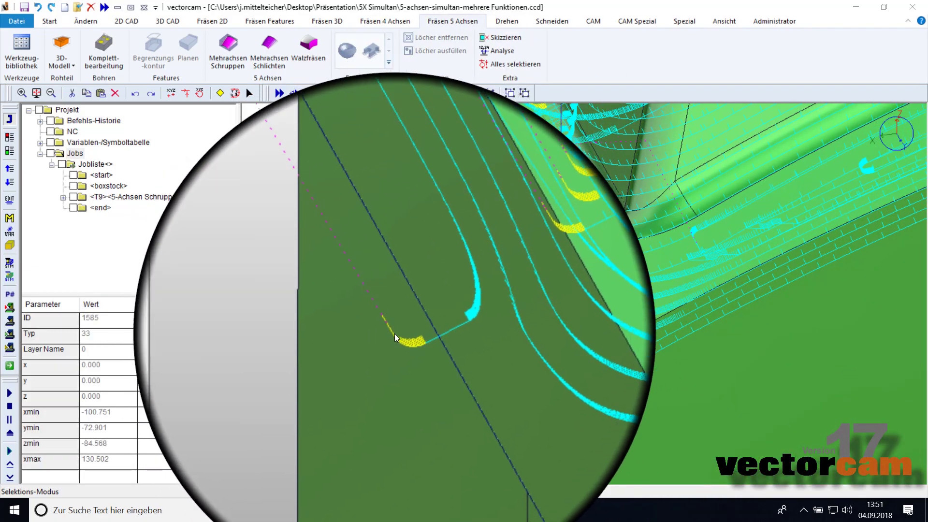
pyautogui.scroll(-3, 509, 289)
pyautogui.moveTo(509, 289)
pyautogui.mouseDown(button='middle')
pyautogui.moveTo(694, 236)
pyautogui.moveTo(545, 352)
pyautogui.moveTo(549, 313)
pyautogui.mouseUp(button='middle')
pyautogui.scroll(-3, 549, 313)
pyautogui.scroll(-1, 491, 255)
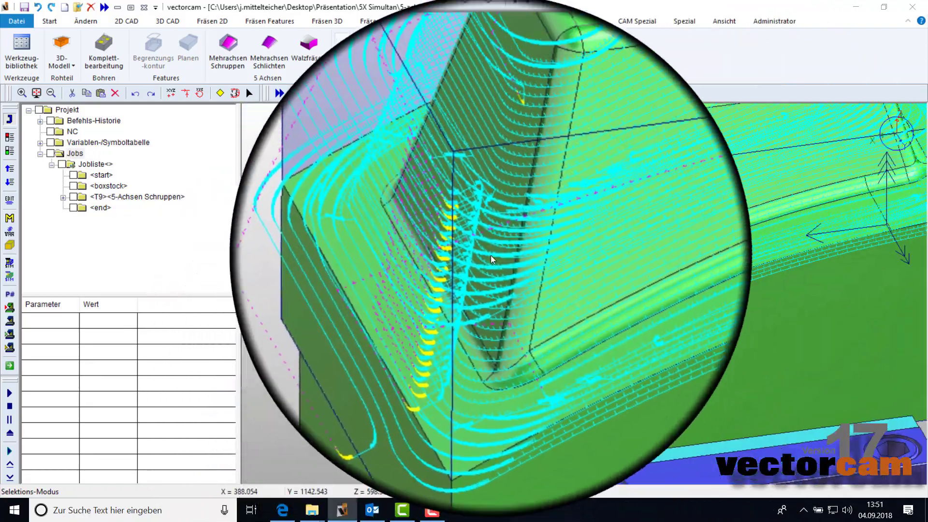
pyautogui.scroll(-2, 486, 289)
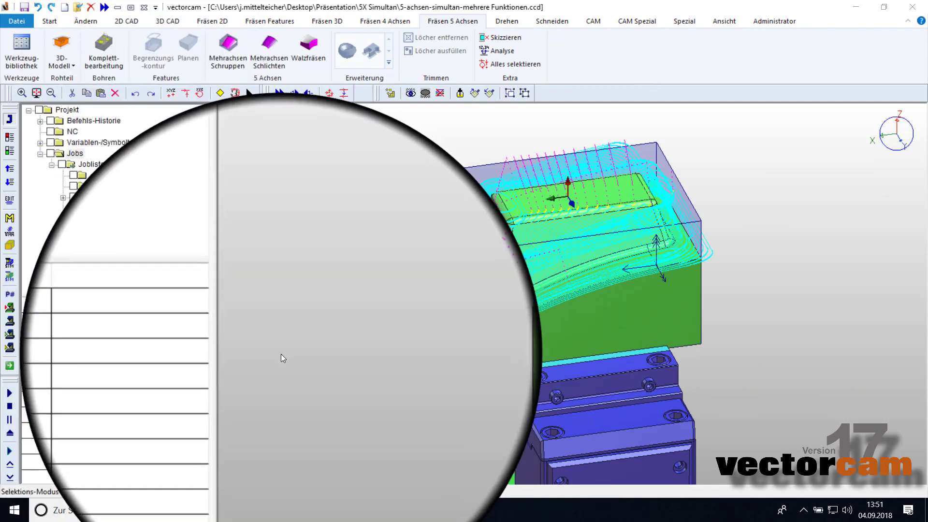
# Launch the roughing toolpath in the external ModuleWorks machine simulation and zoom onto the workpiece.
pyautogui.click(13, 279)
pyautogui.click(171, 313)
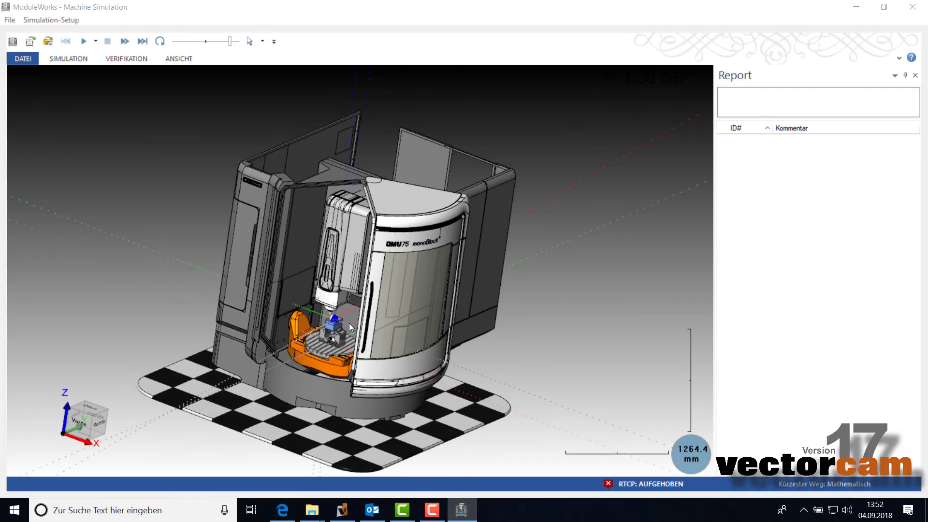
pyautogui.scroll(5, 349, 323)
pyautogui.moveTo(395, 341); pyautogui.dragTo(412, 280, button='middle')
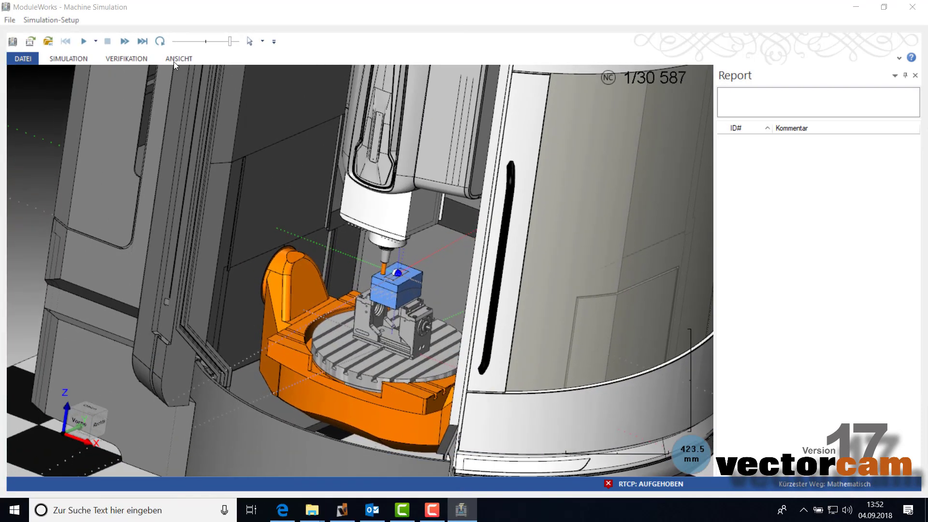
# Play the roughing program on the DMU 75 at a reduced simulation speed.
pyautogui.click(86, 43)
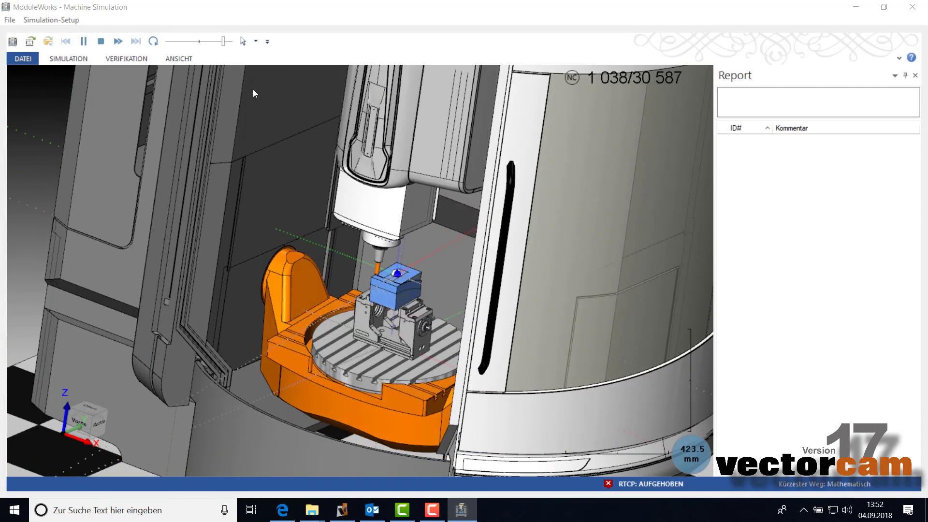
pyautogui.click(216, 41)
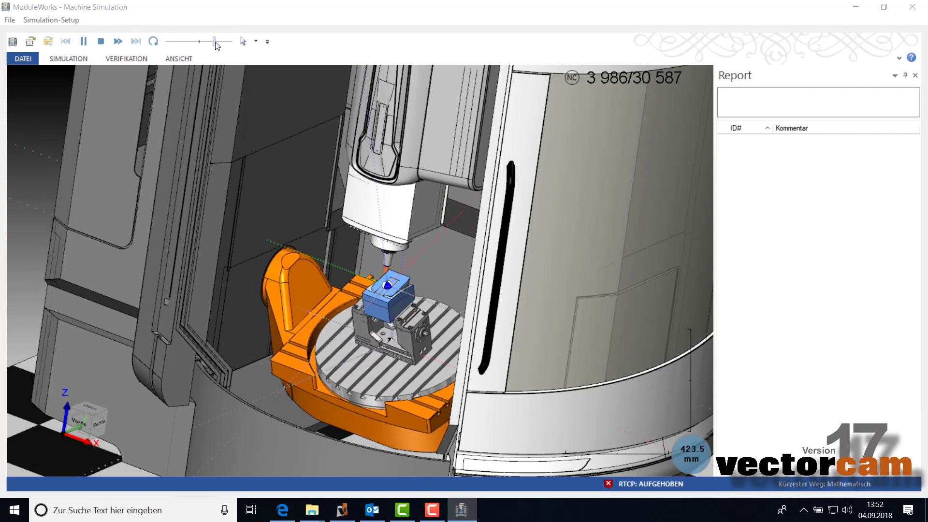
pyautogui.scroll(3, 383, 276)
pyautogui.scroll(2, 382, 276)
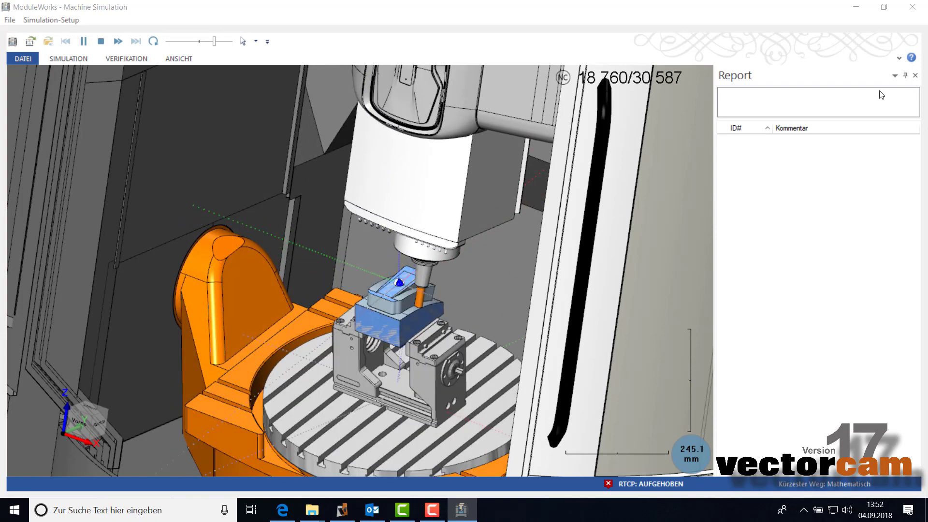
# Close the Report panel and let the simulation run through all 30 587 blocks.
pyautogui.click(915, 76)
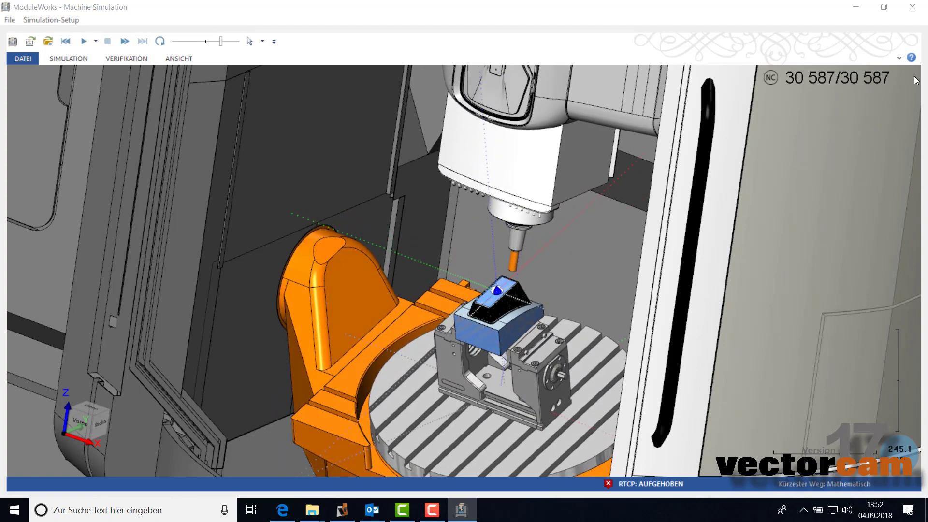
pyautogui.scroll(2, 528, 289)
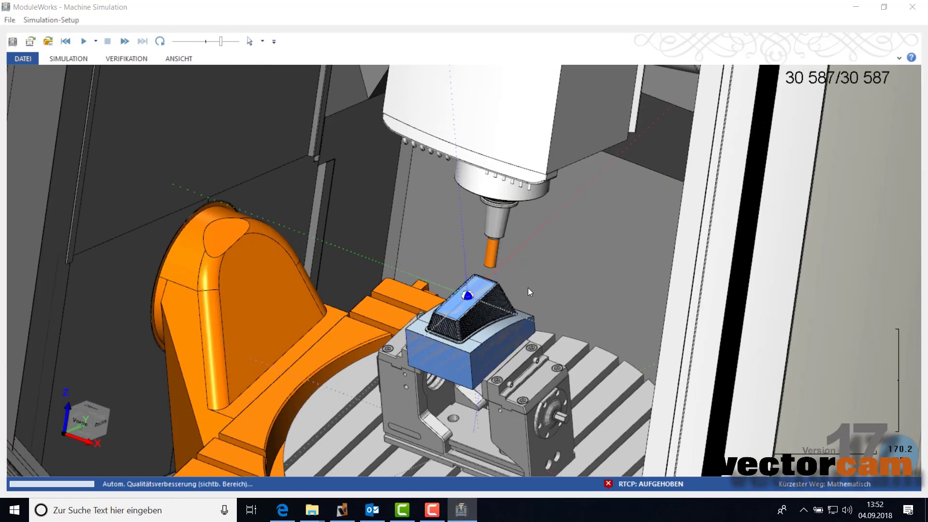
pyautogui.scroll(5, 485, 323)
pyautogui.moveTo(485, 324)
pyautogui.mouseDown()
pyautogui.moveTo(459, 318)
pyautogui.moveTo(506, 296)
pyautogui.mouseUp()
pyautogui.scroll(-2, 504, 302)
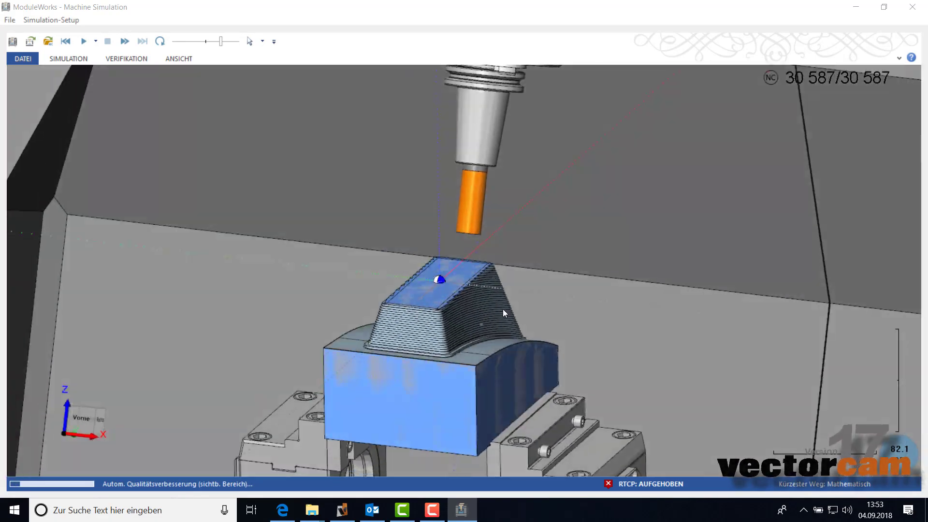
pyautogui.scroll(-2, 489, 317)
pyautogui.scroll(-2, 491, 334)
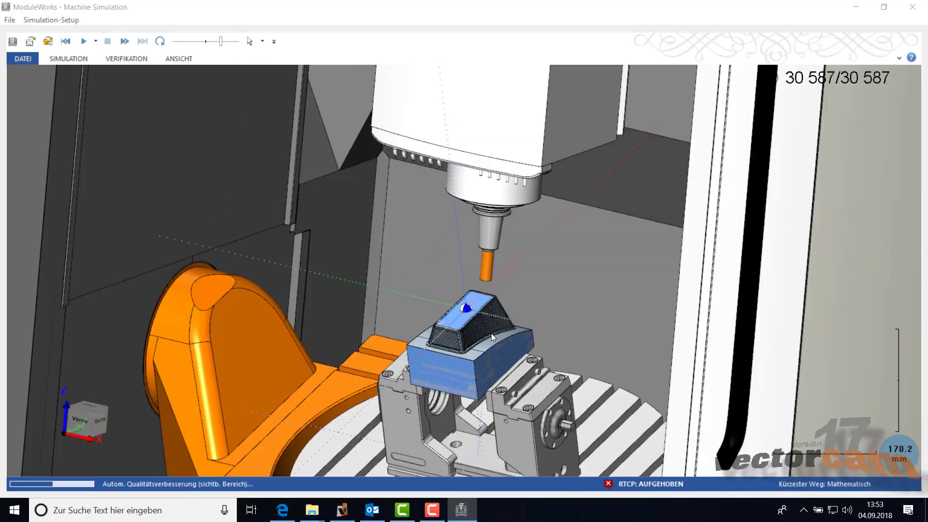